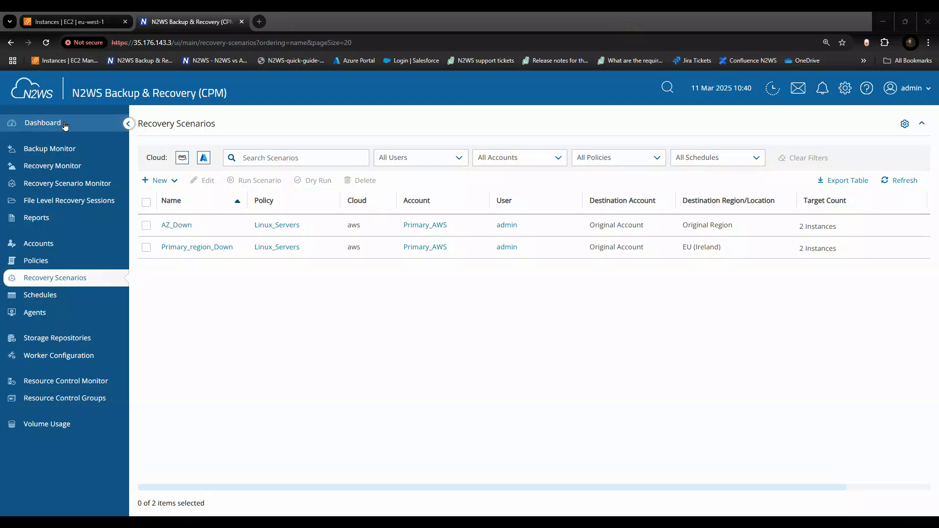
# - Start a new AWS recovery scenario and name it test
pyautogui.click(47, 285)
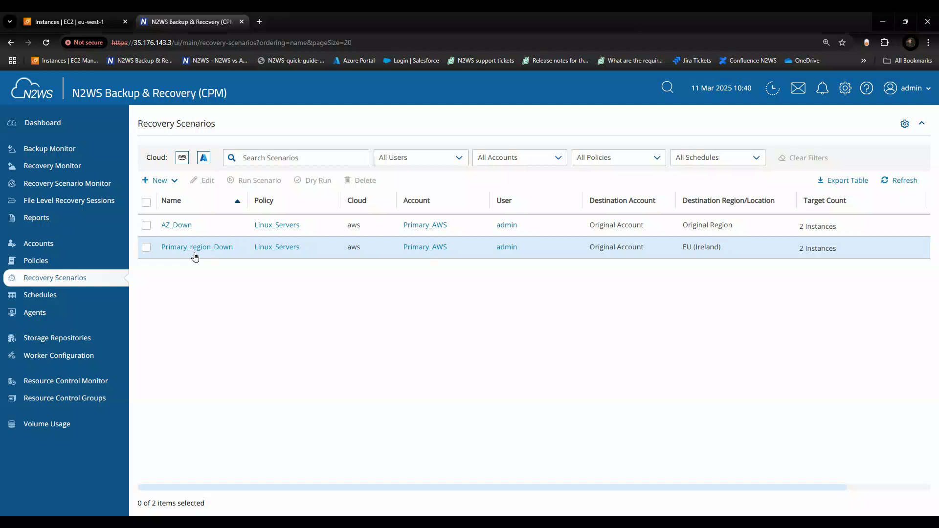
pyautogui.click(170, 182)
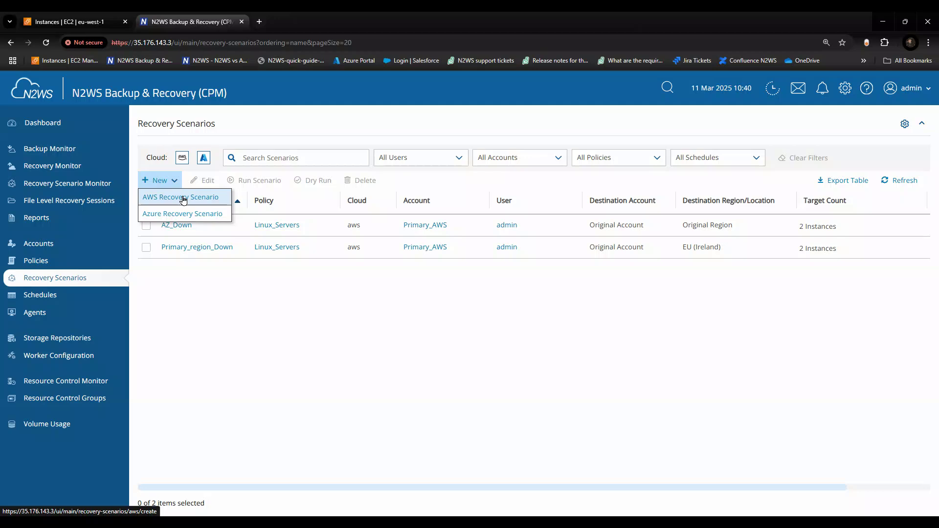
pyautogui.click(183, 198)
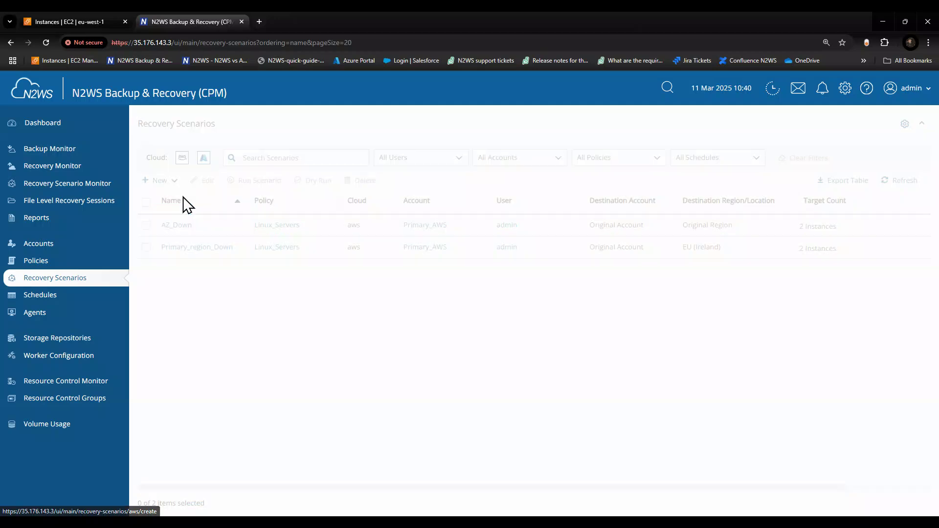
pyautogui.click(284, 198)
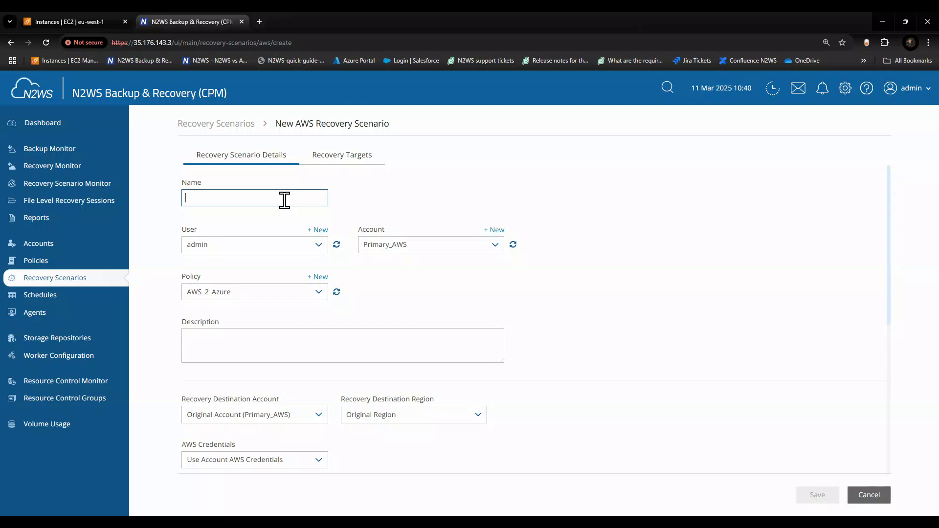
pyautogui.write('test')
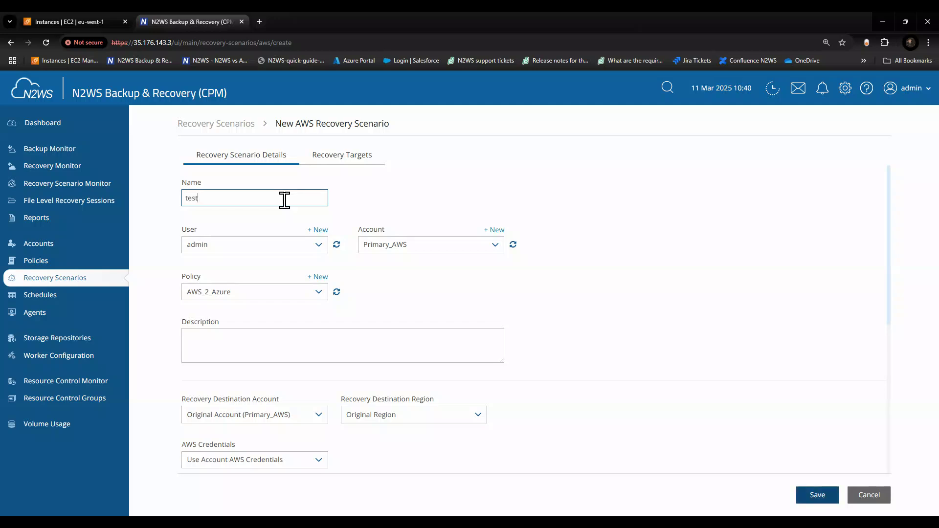
# - Keep Primary_AWS as the account and choose Linux_Servers as the scenario's policy
pyautogui.click(413, 247)
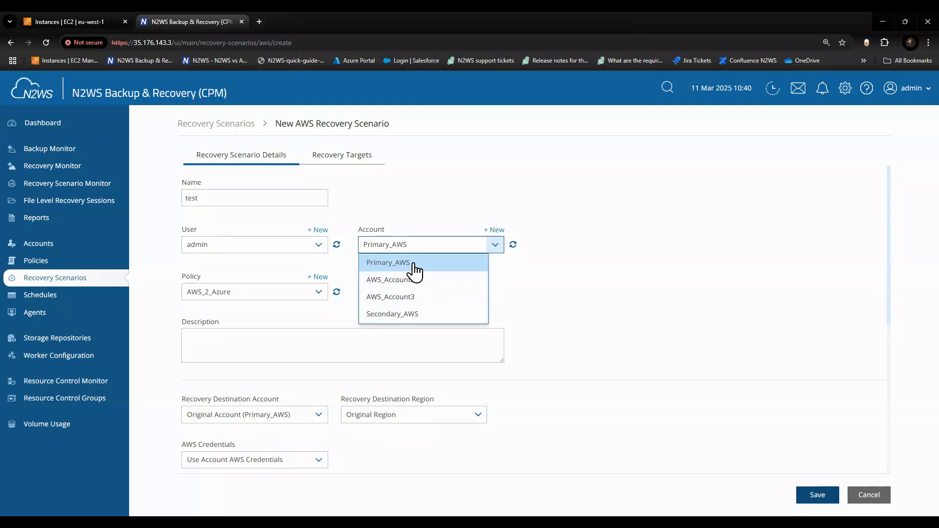
pyautogui.click(397, 264)
pyautogui.click(317, 295)
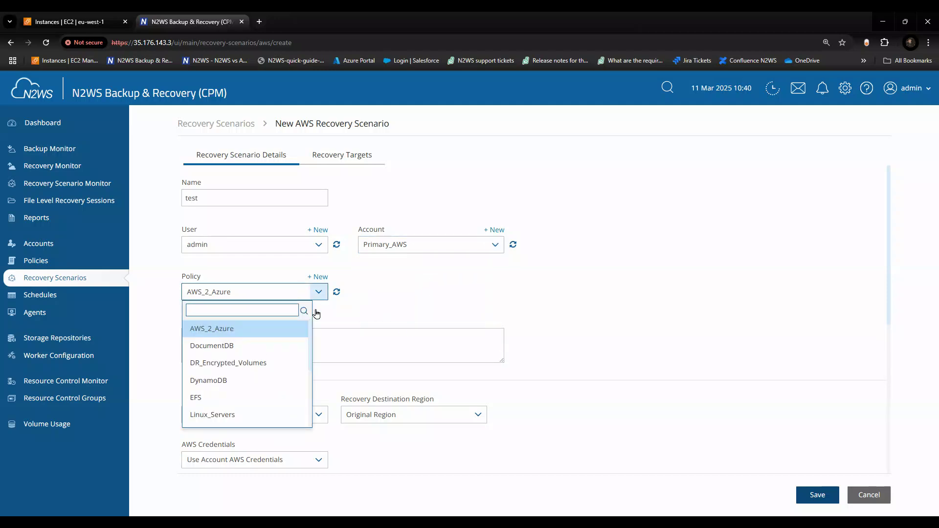
pyautogui.scroll(-1, 262, 343)
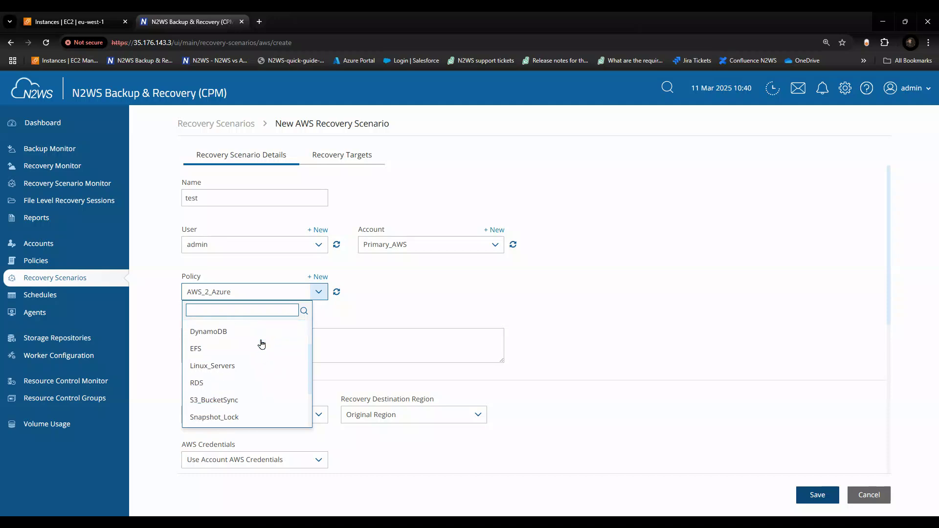
pyautogui.click(212, 365)
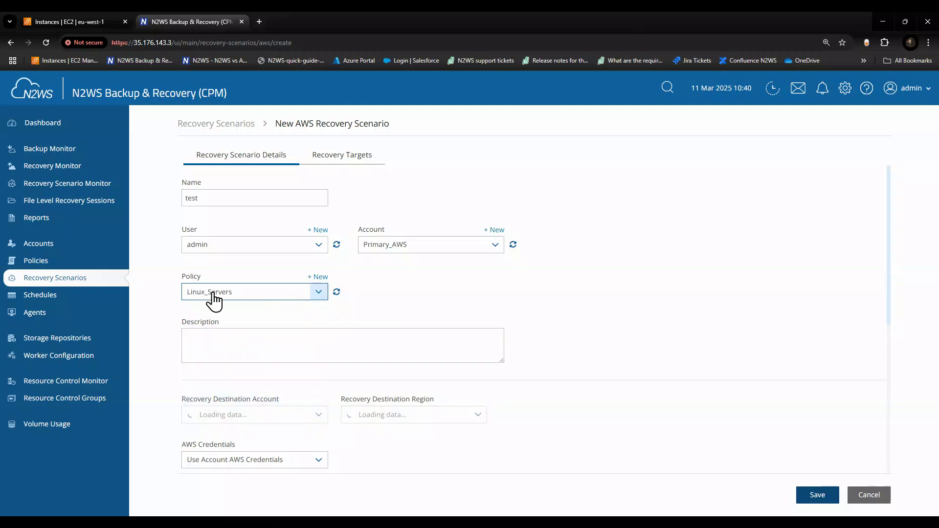
# - Set the recovery destination region to EU (Ireland), keeping the original destination account, and confirm the region change
pyautogui.scroll(-2, 283, 280)
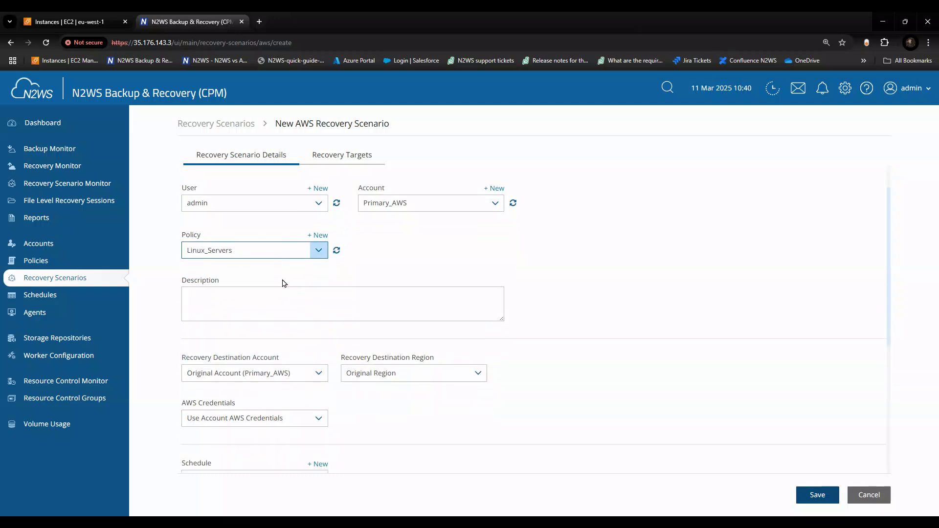
pyautogui.click(295, 241)
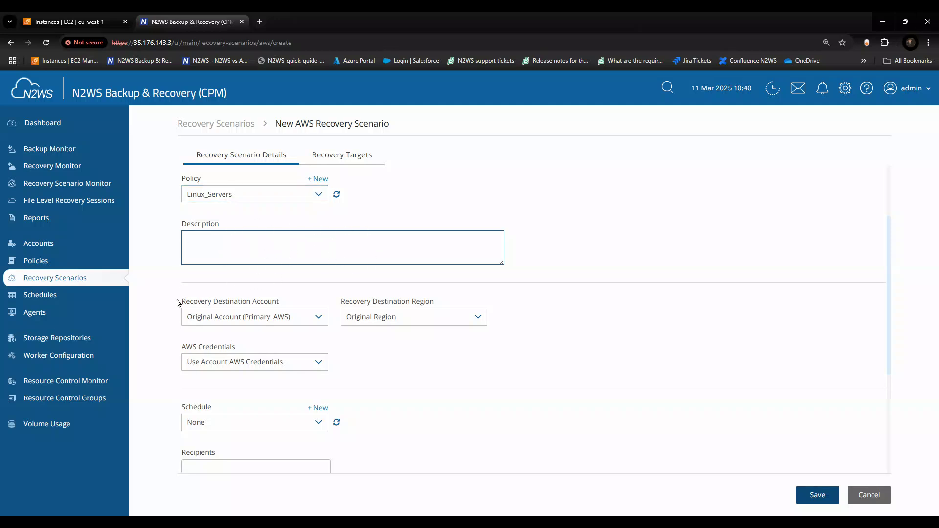
pyautogui.click(258, 322)
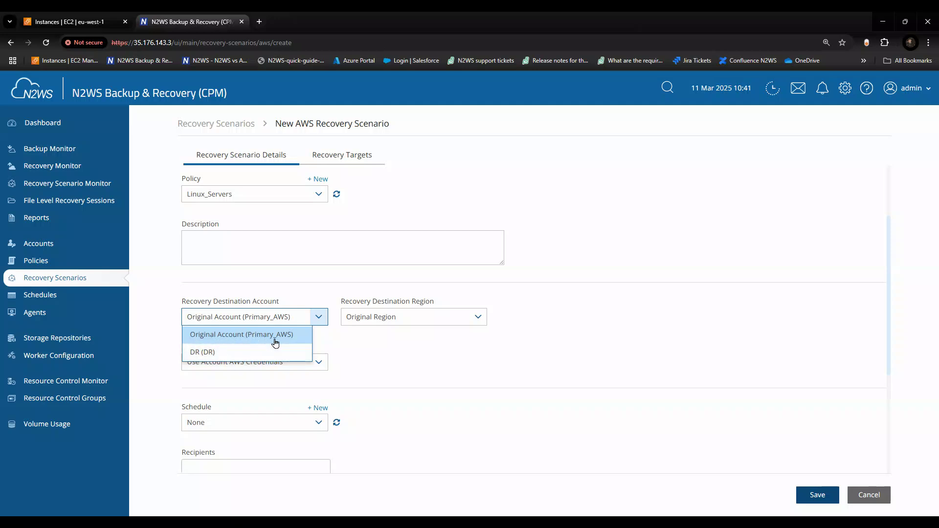
pyautogui.click(409, 318)
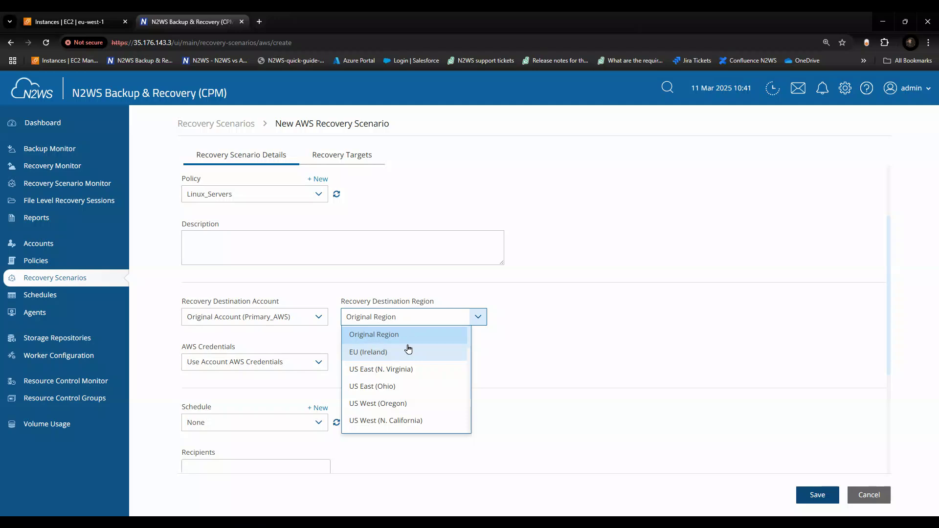
pyautogui.click(409, 349)
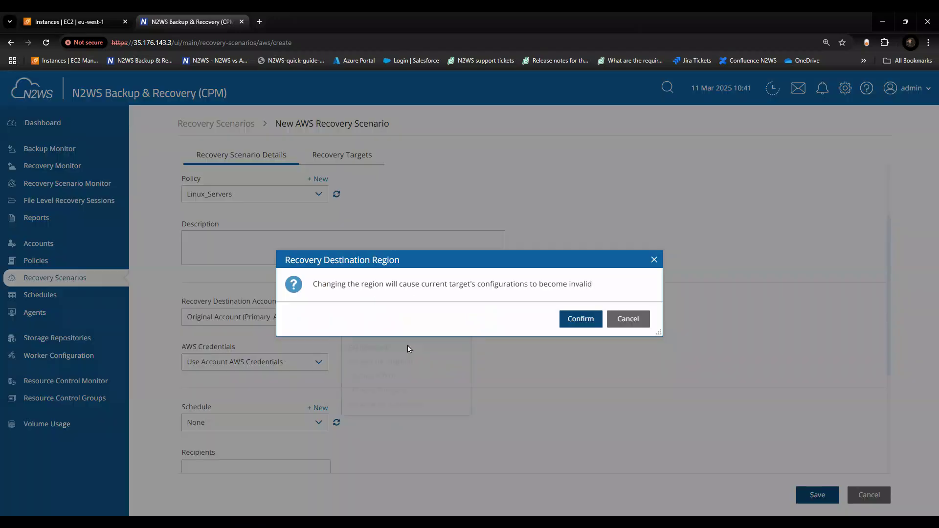
pyautogui.click(597, 322)
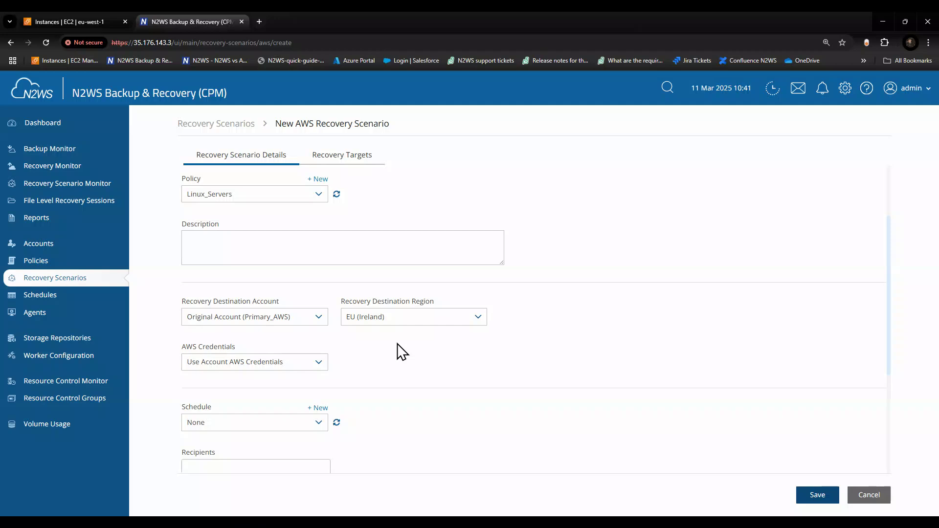
# - Leave the schedule as None and add a recipient e-mail address to the scenario
pyautogui.scroll(-3, 398, 349)
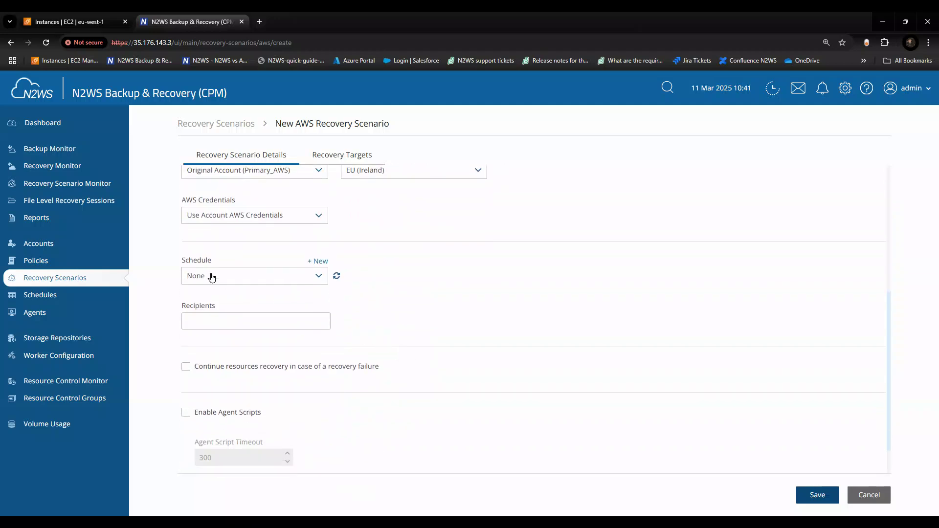
pyautogui.click(255, 279)
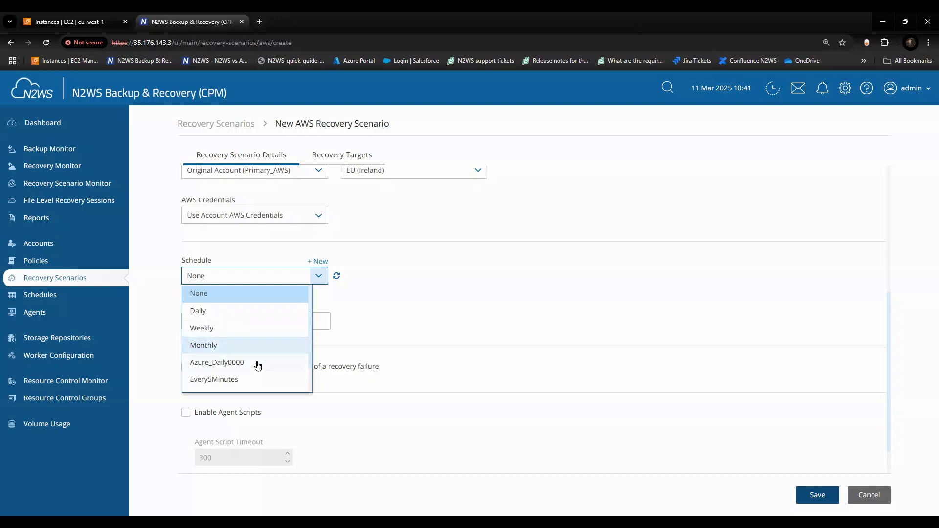
pyautogui.click(428, 298)
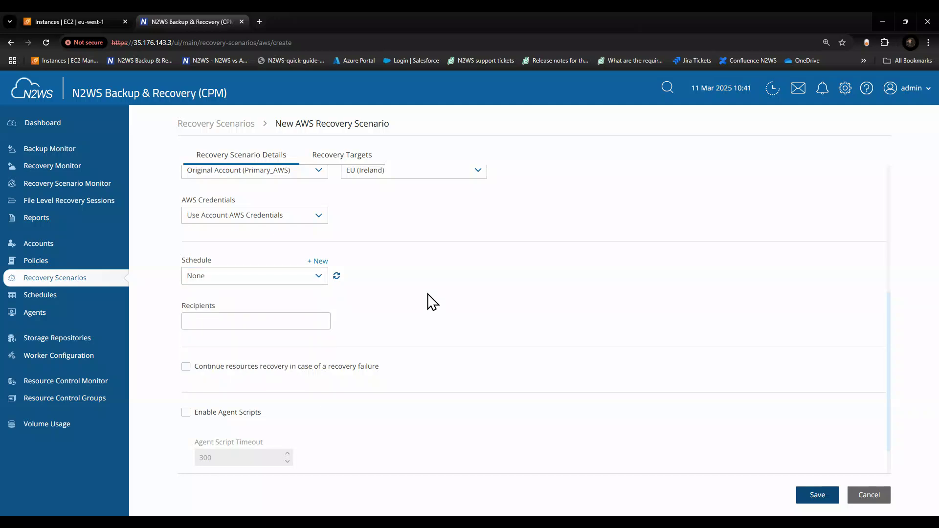
pyautogui.click(277, 314)
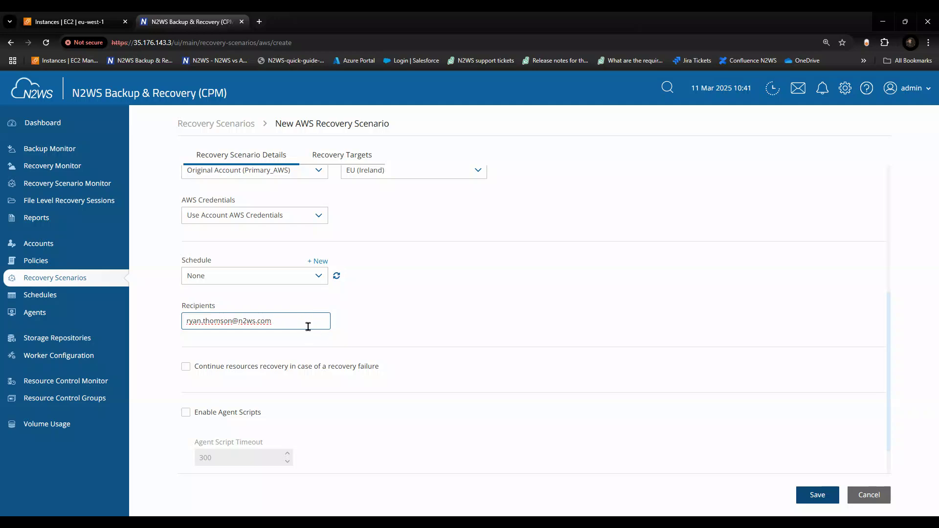
pyautogui.press('Return')
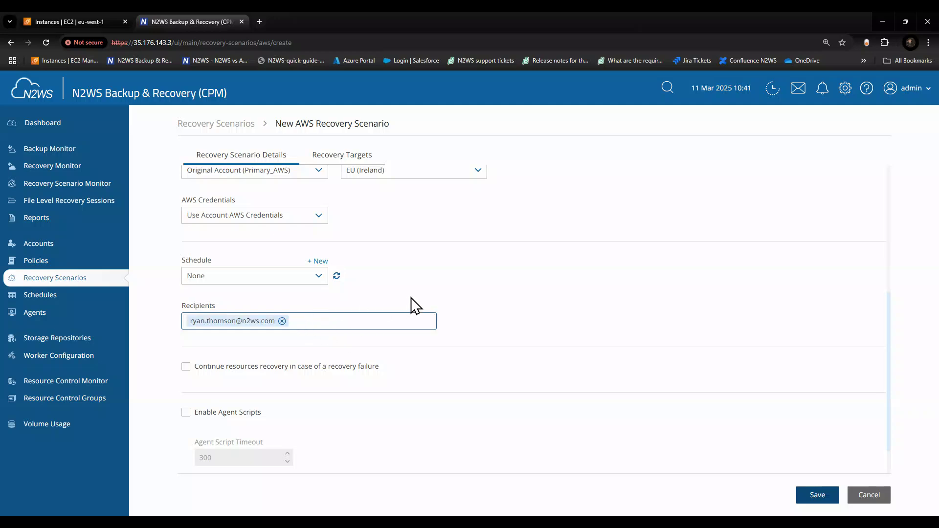
# - Add the Linux_Server and Linux_Server2 instances as recovery targets of the scenario
pyautogui.scroll(-1, 403, 313)
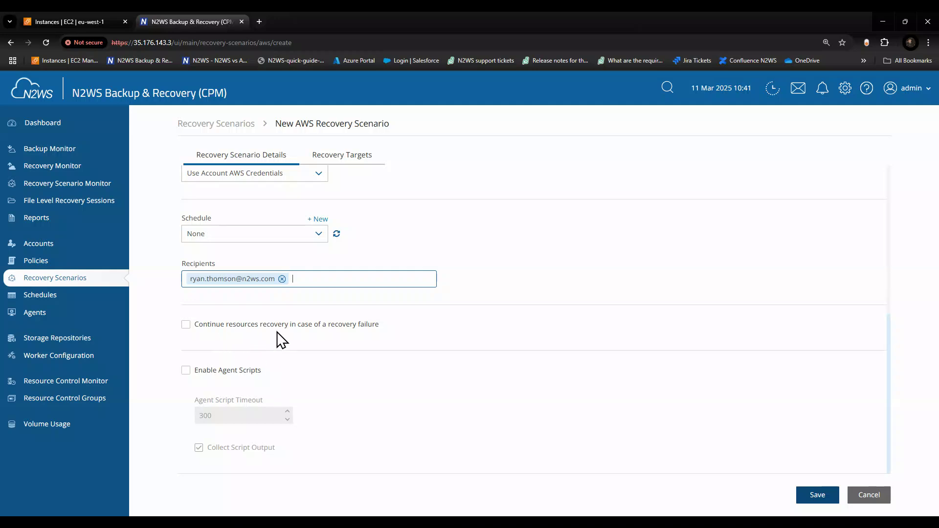
pyautogui.scroll(5, 267, 325)
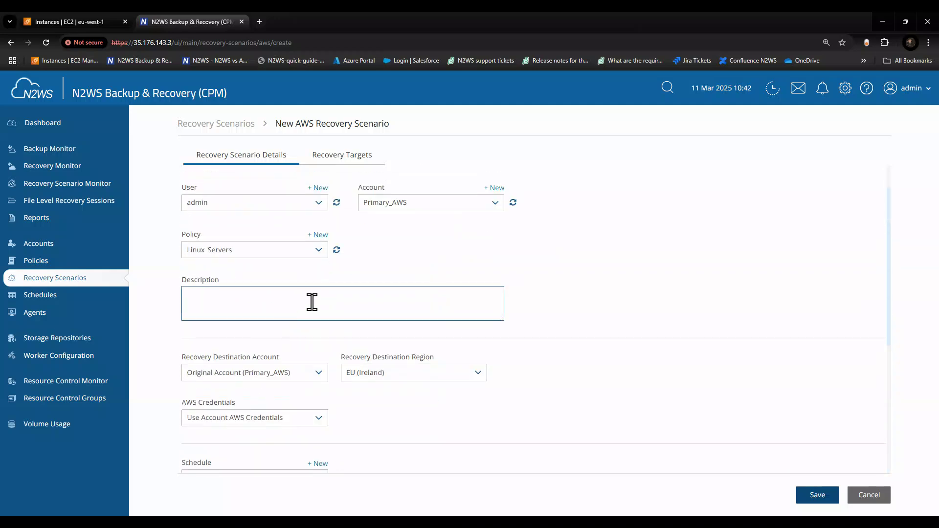
pyautogui.scroll(2, 312, 302)
pyautogui.click(333, 155)
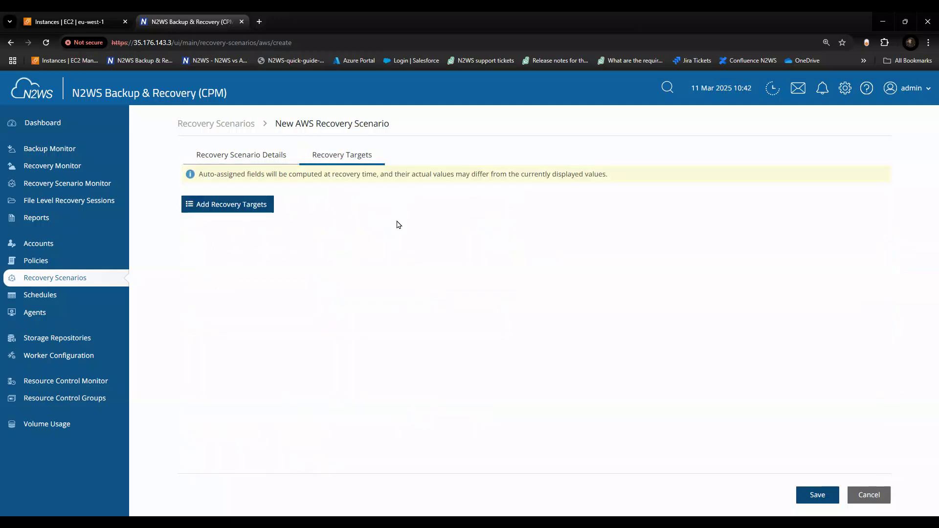
pyautogui.click(236, 210)
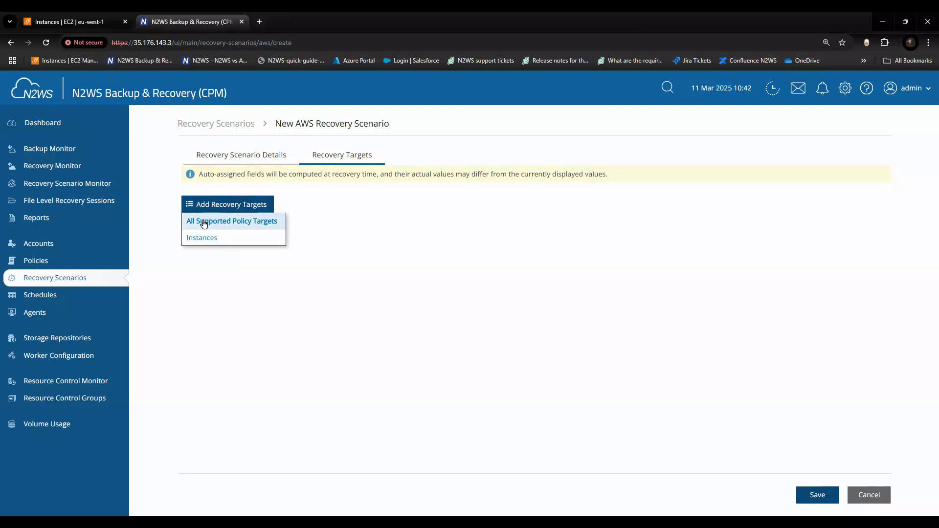
pyautogui.click(204, 238)
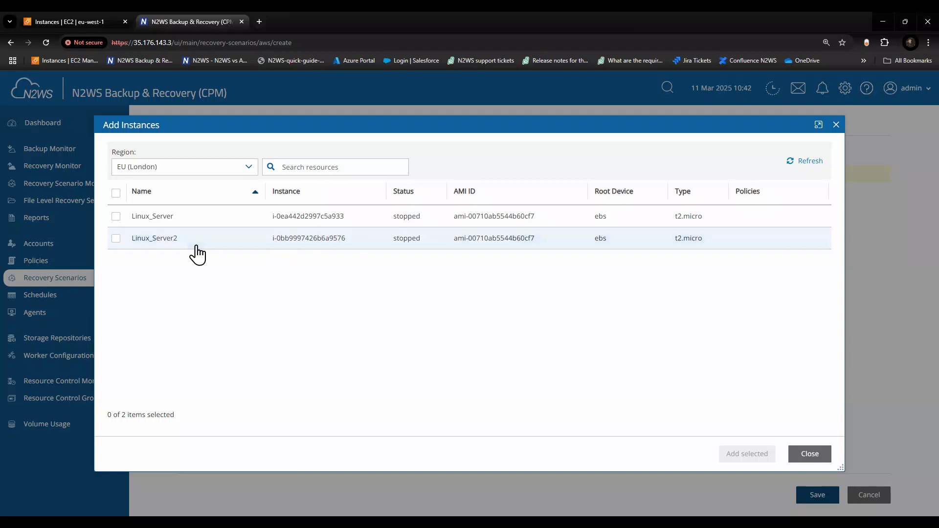
pyautogui.click(116, 217)
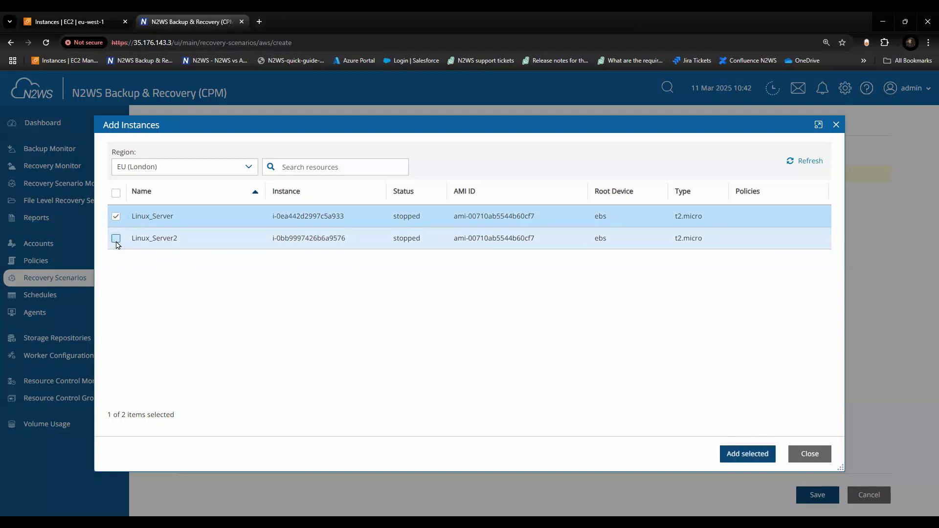
pyautogui.click(115, 238)
pyautogui.click(749, 455)
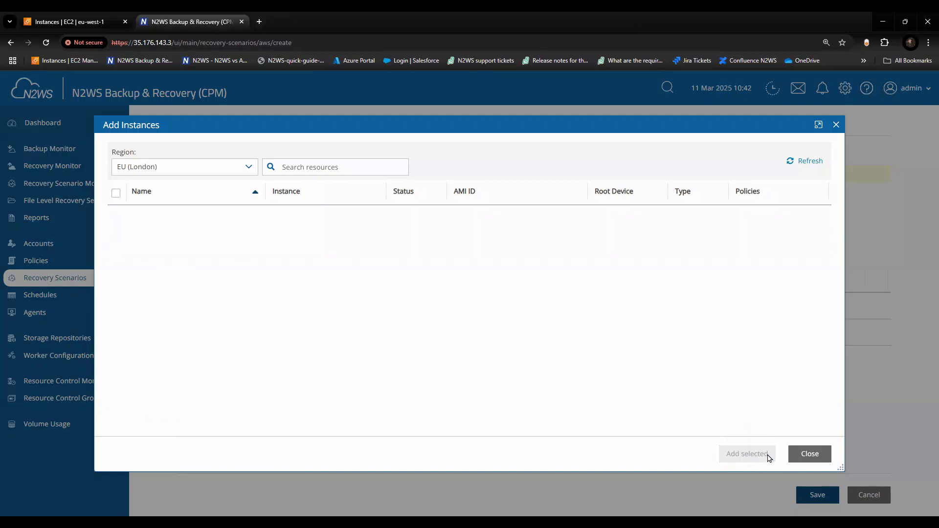
pyautogui.click(812, 455)
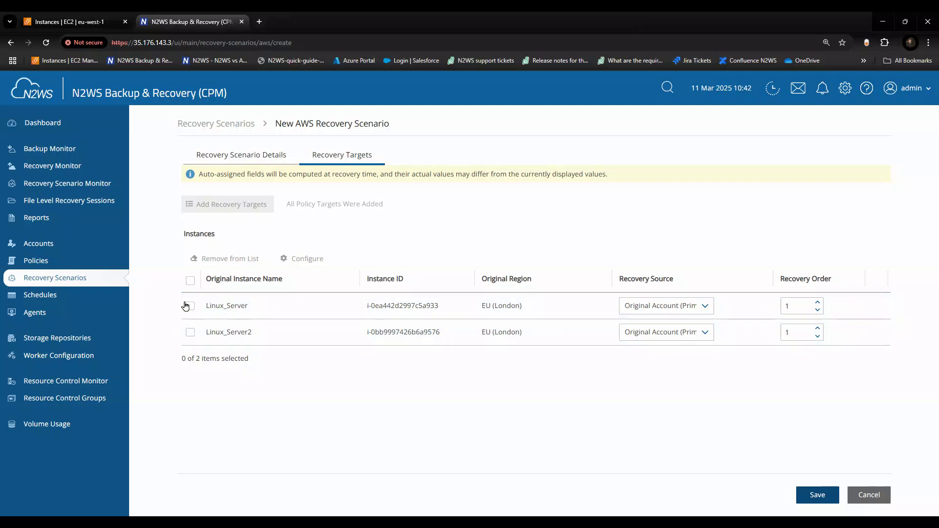
pyautogui.click(799, 304)
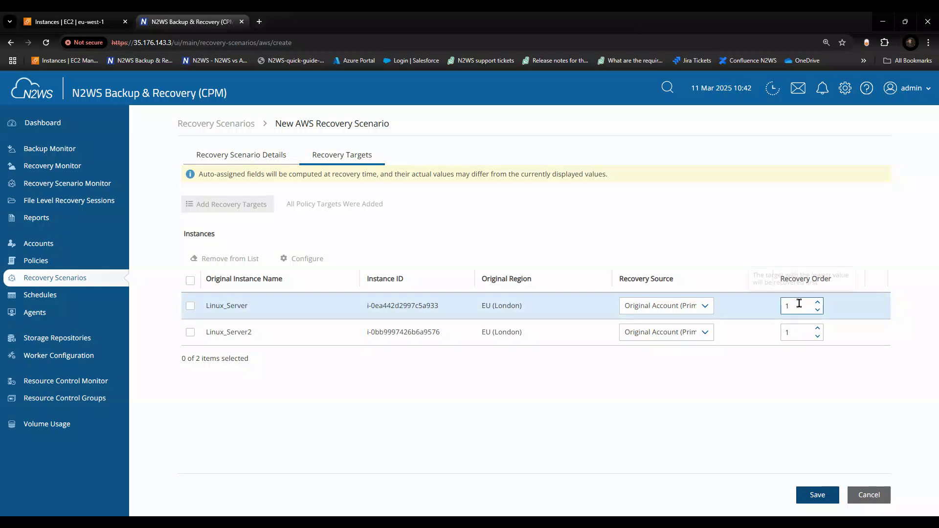
pyautogui.click(802, 333)
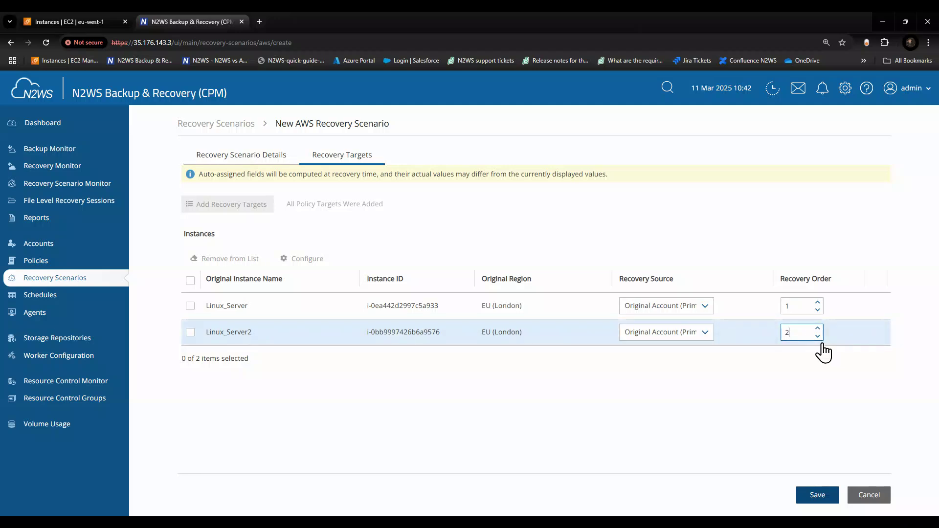
pyautogui.doubleClick(781, 332)
pyautogui.write('1')
# - Open the configuration of the Linux_Server target and review its basic and networking options
pyautogui.click(190, 306)
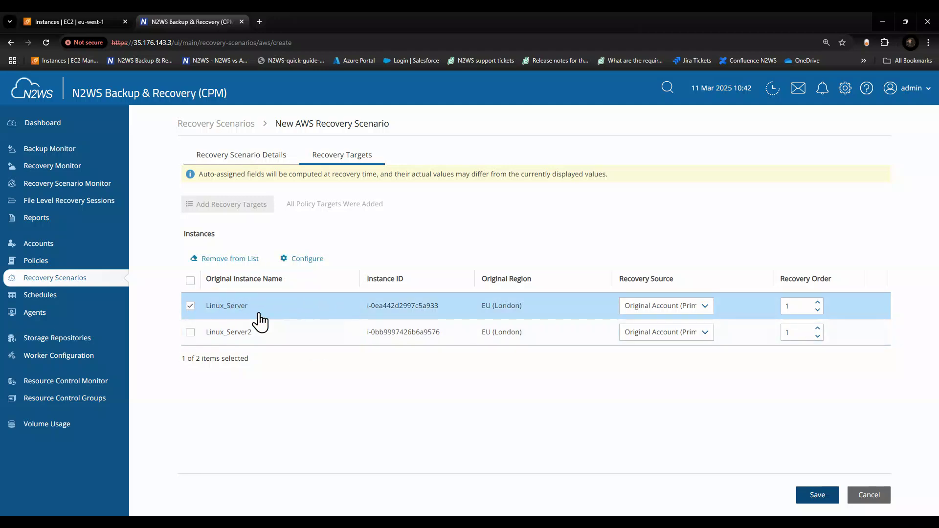
pyautogui.click(300, 264)
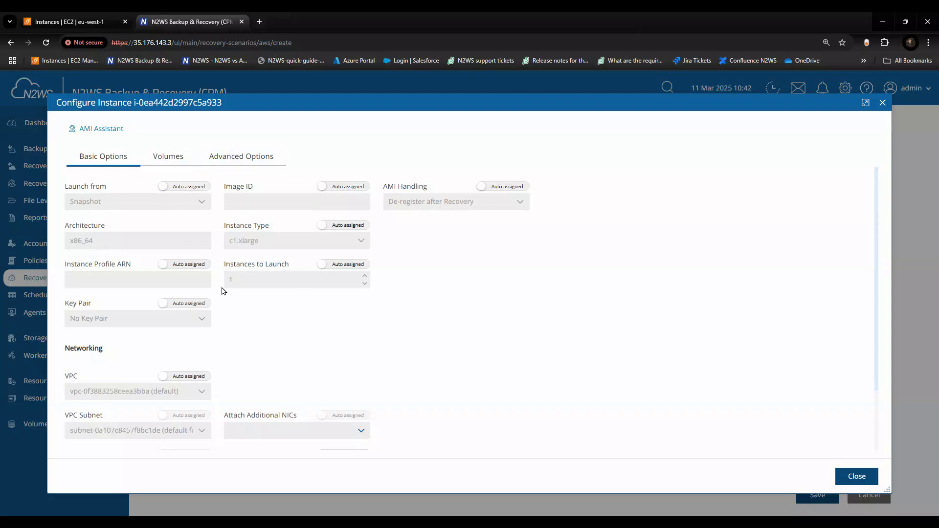
pyautogui.scroll(-1, 206, 264)
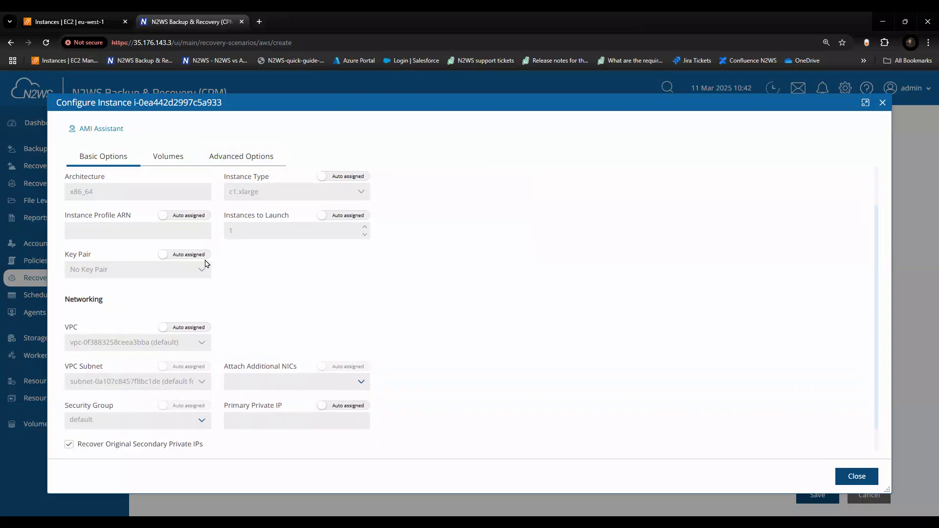
pyautogui.scroll(-1, 205, 264)
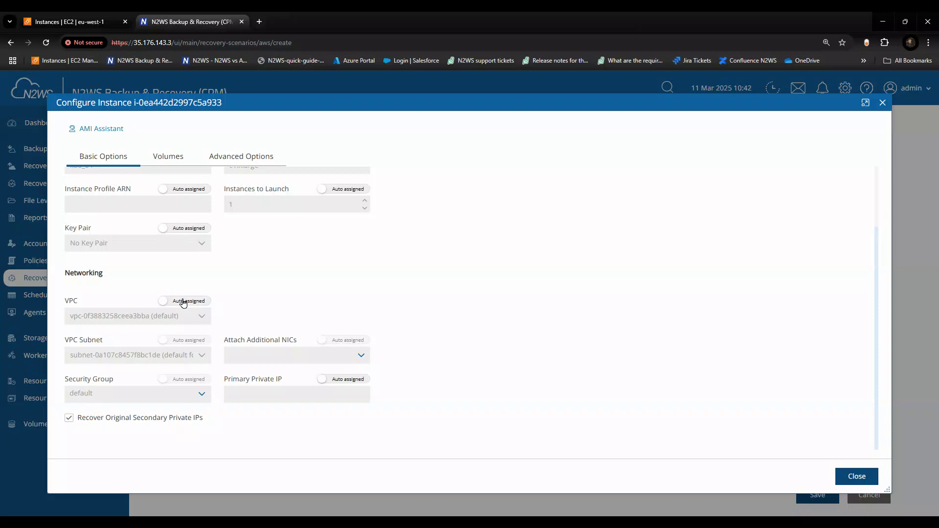
pyautogui.scroll(2, 289, 281)
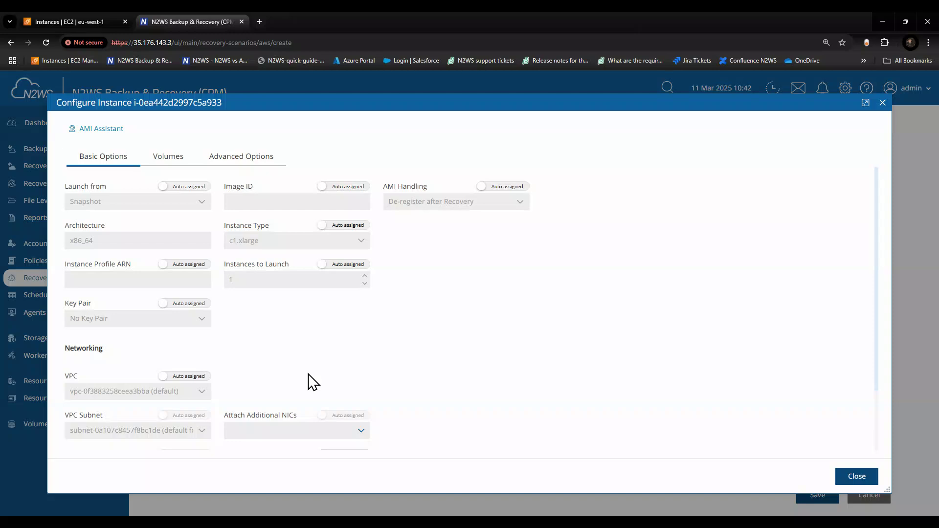
pyautogui.scroll(-2, 291, 357)
pyautogui.click(179, 302)
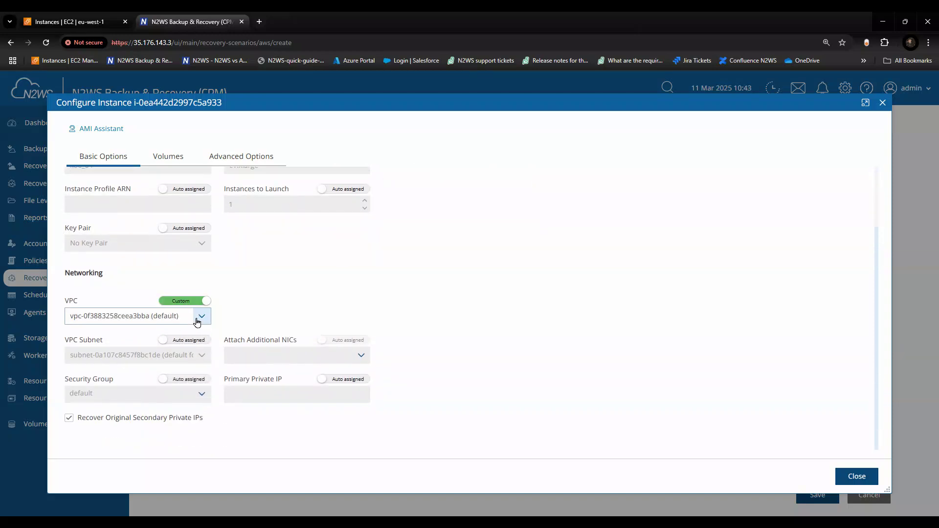
pyautogui.click(201, 317)
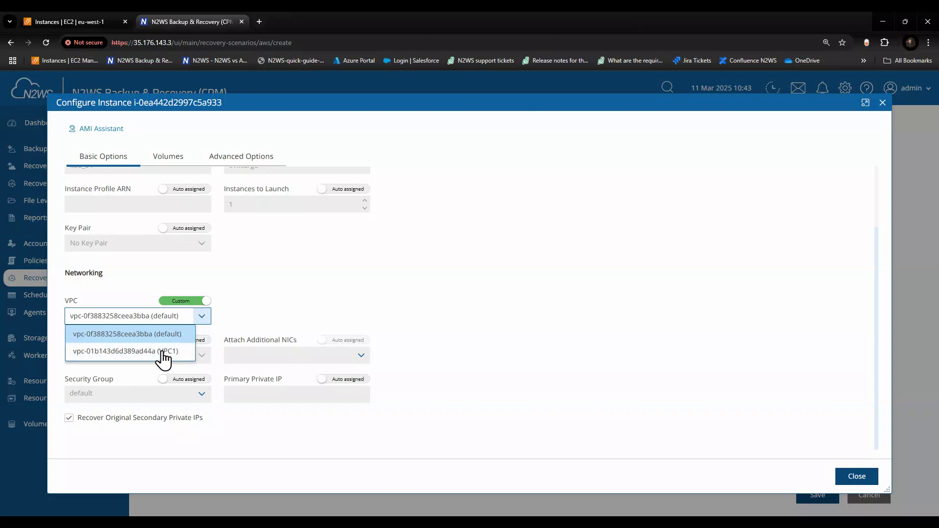
pyautogui.click(192, 302)
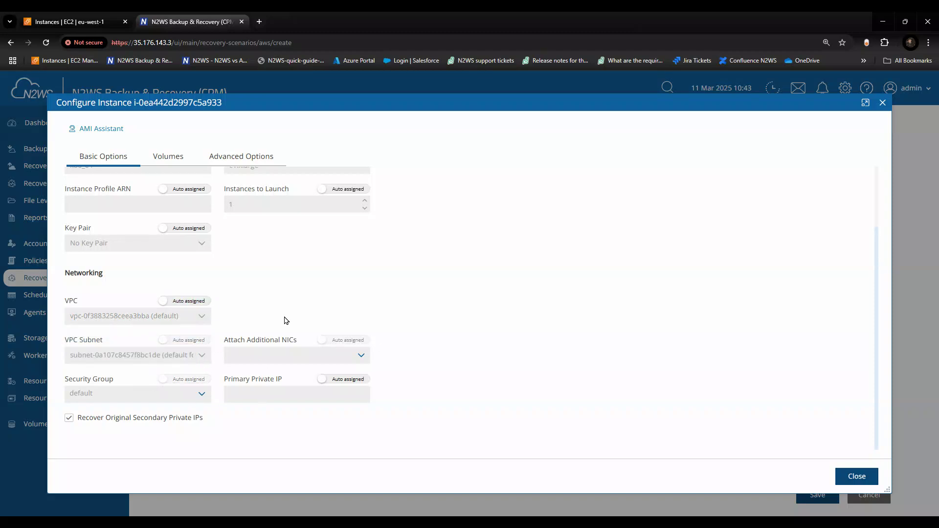
# - Close the Linux_Server target configuration and save the new recovery scenario
pyautogui.click(854, 481)
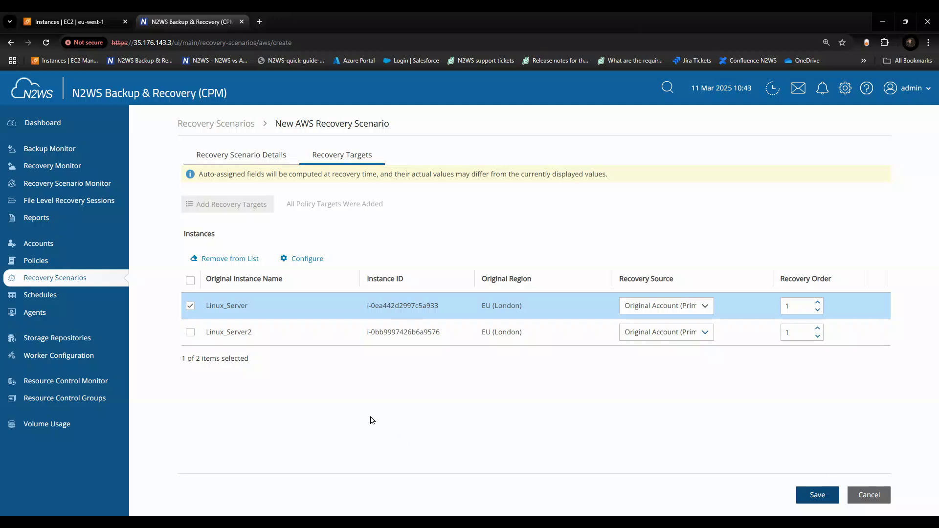
pyautogui.click(812, 495)
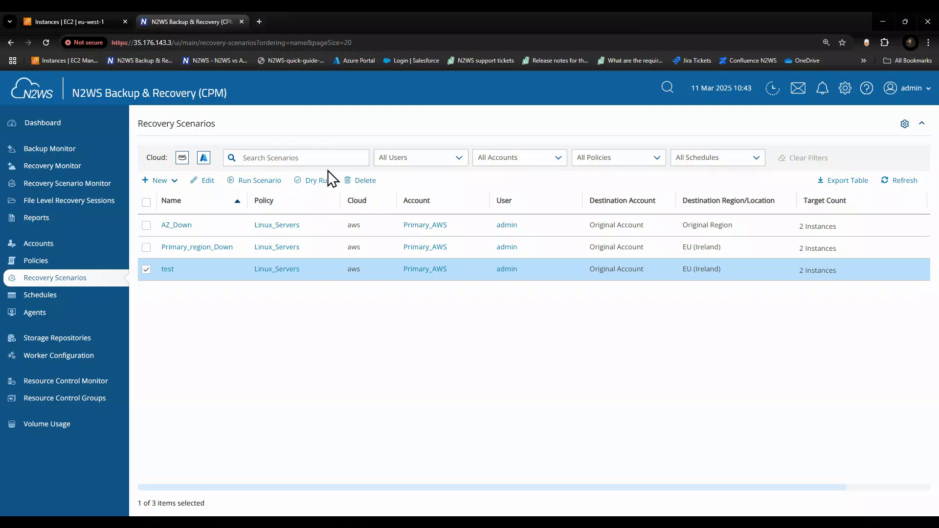
# - Run the test scenario, recovering from the 11 Mar 2025 01:00 backup
pyautogui.click(258, 182)
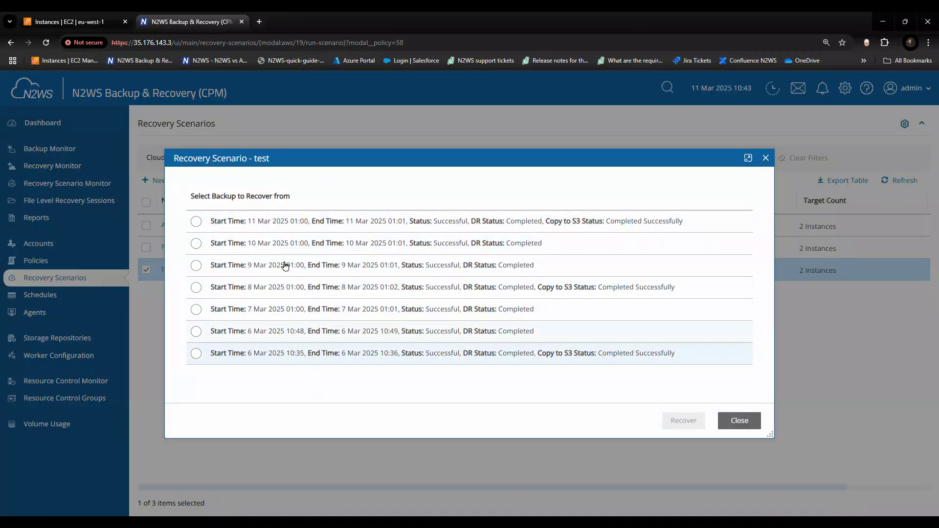
pyautogui.click(198, 223)
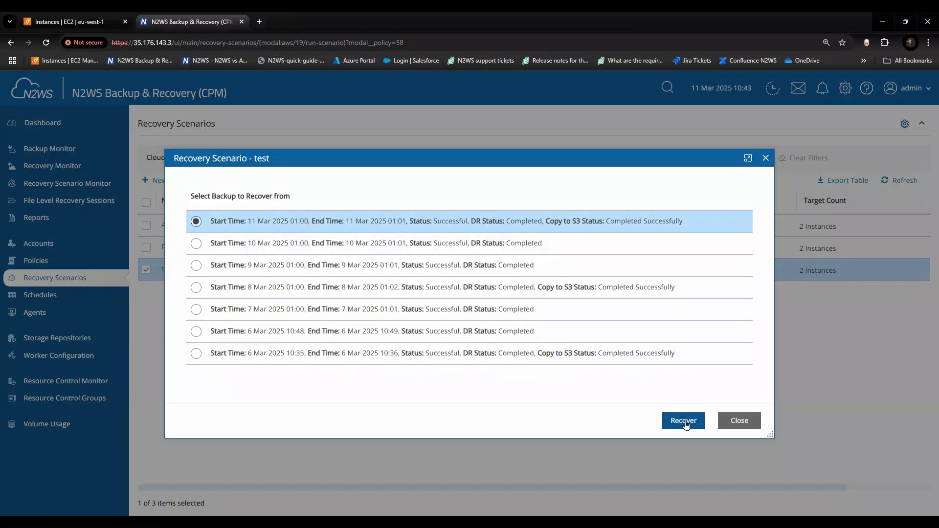
pyautogui.click(684, 423)
pyautogui.click(580, 324)
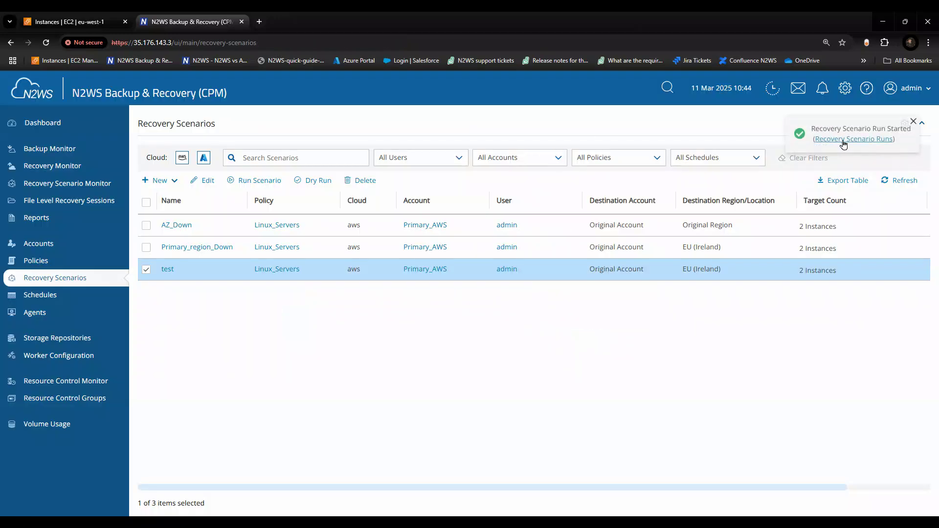
# - Open the recovery scenario runs monitor and select the test scenario's run
pyautogui.click(842, 140)
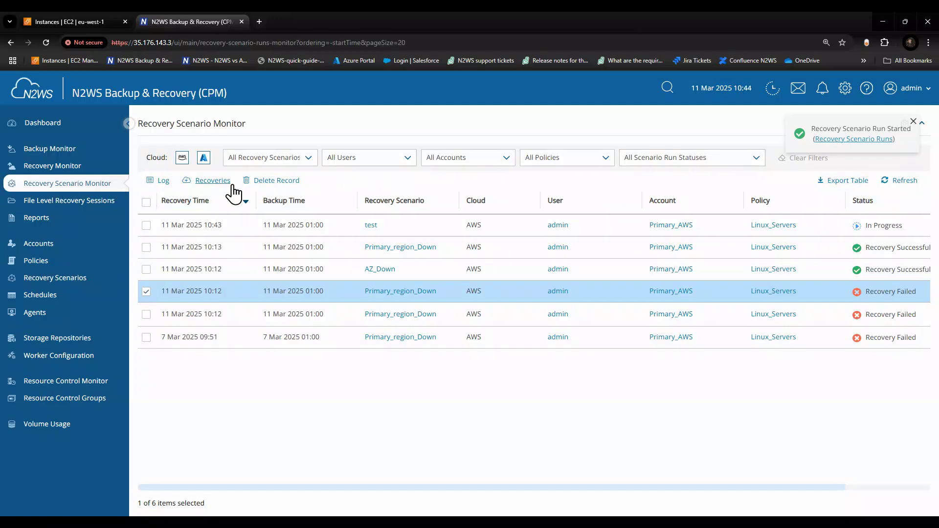
pyautogui.click(146, 225)
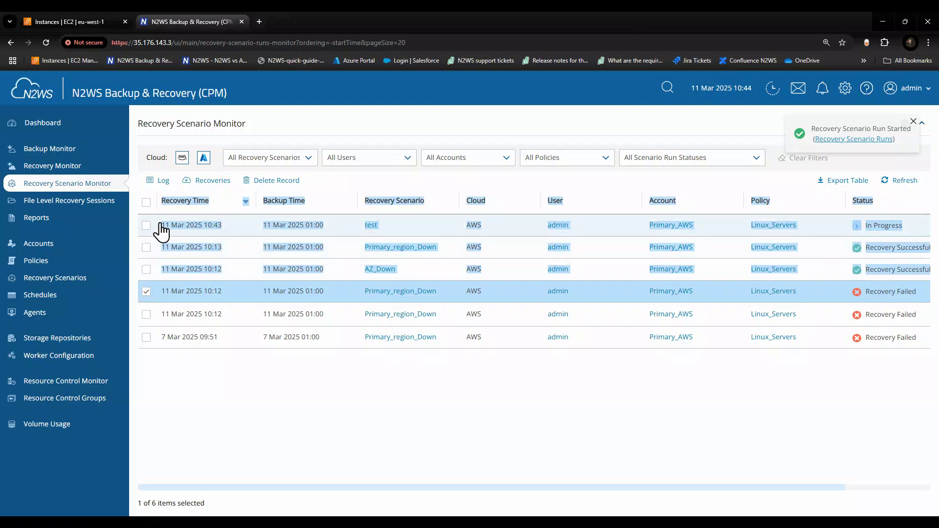
pyautogui.click(147, 291)
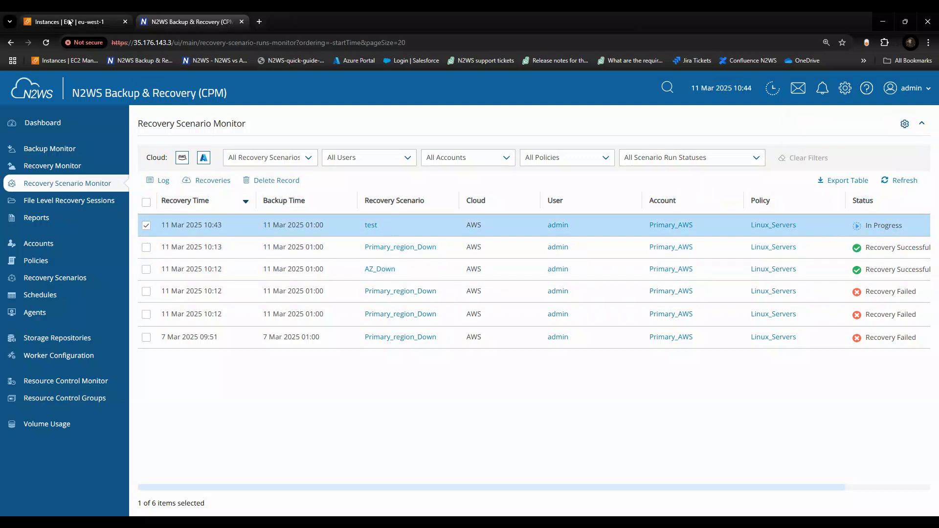
# - Switch to the EC2 console tab, refresh the instance list, and inspect the newly running Linux_Server instances
pyautogui.click(34, 24)
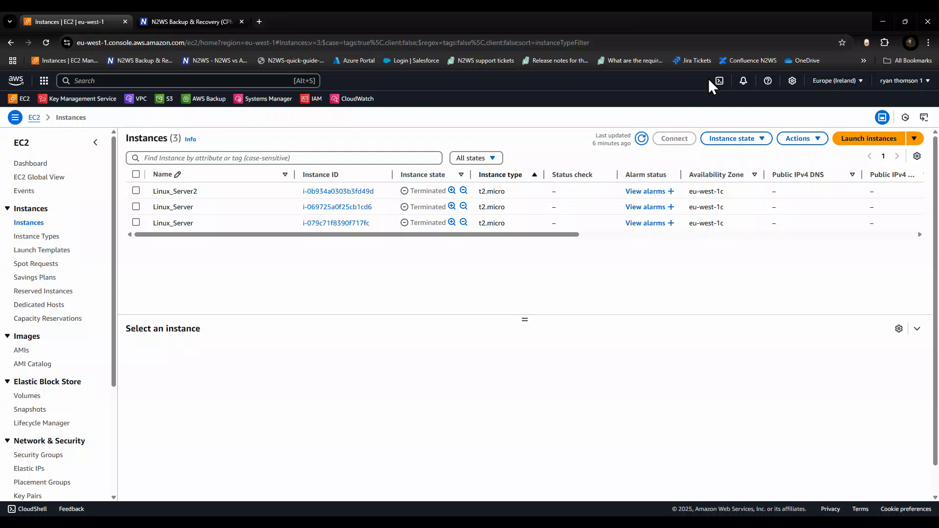
pyautogui.click(640, 140)
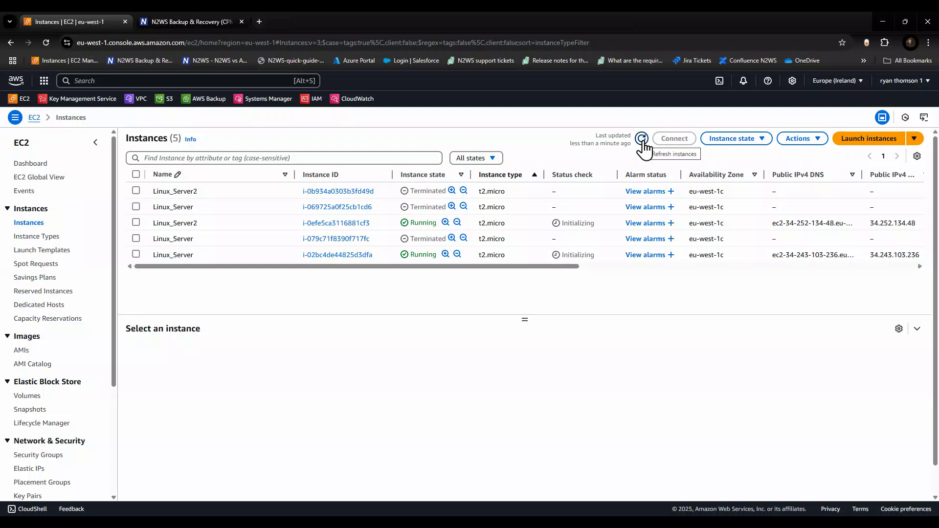
pyautogui.click(136, 222)
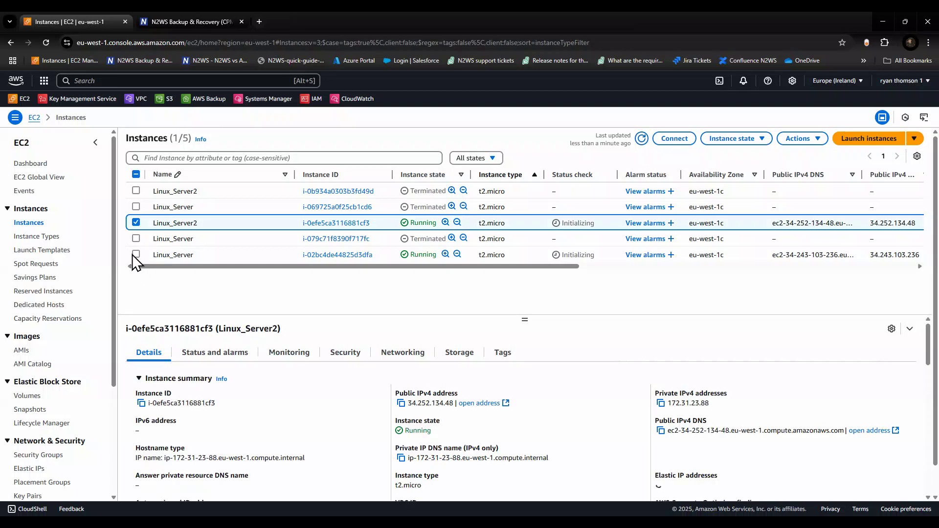
pyautogui.click(135, 254)
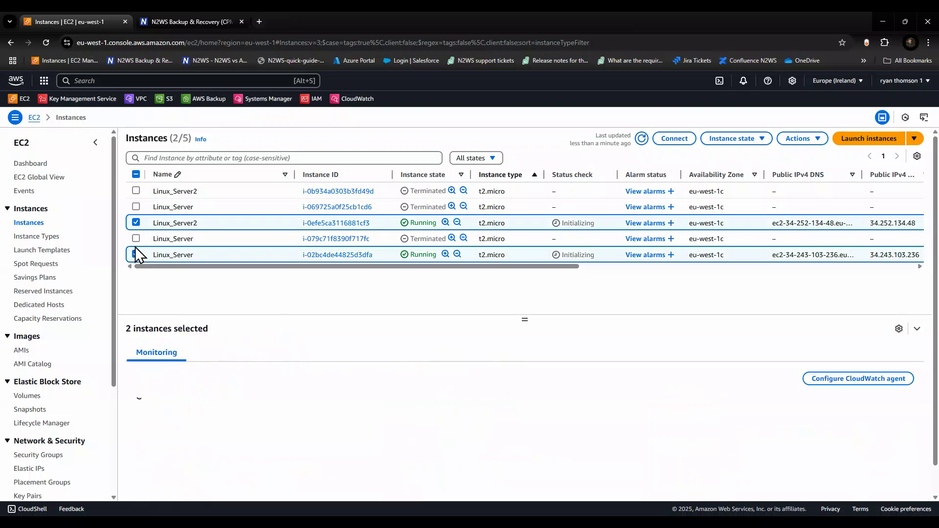
pyautogui.click(135, 252)
pyautogui.click(135, 252)
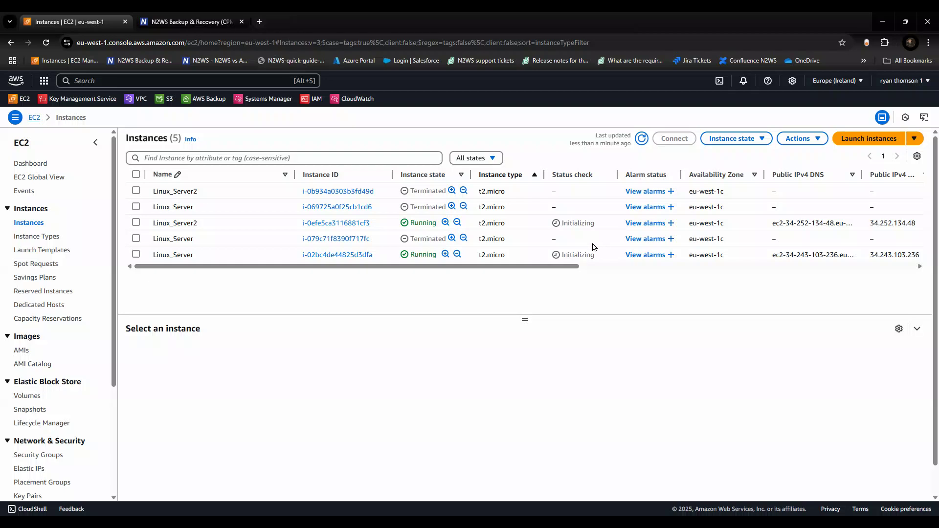